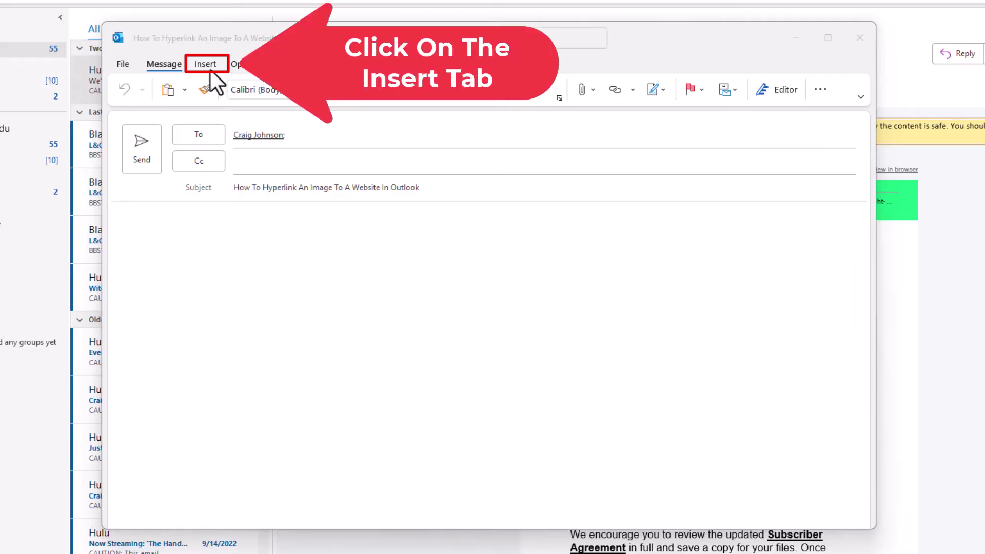
# Step: Insert the picture Outlook-Hyperlink-Image-To-Website.png from Desktop\1 into the message body
pyautogui.click(210, 69)
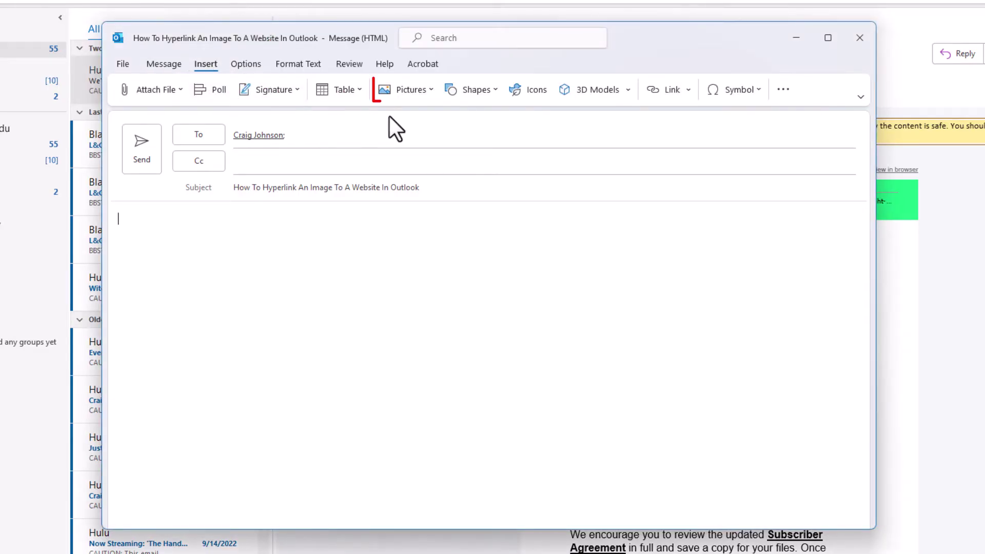
pyautogui.click(412, 90)
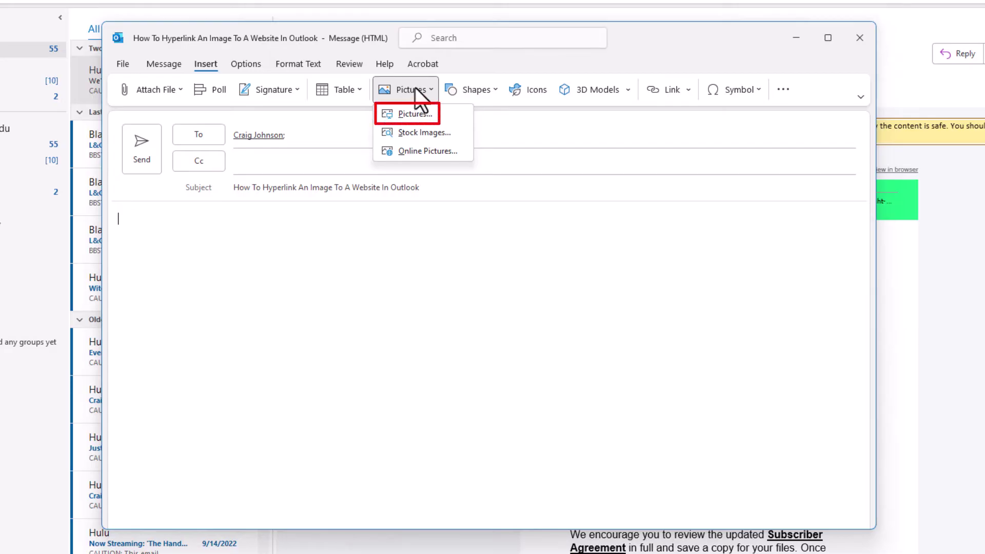
pyautogui.click(442, 115)
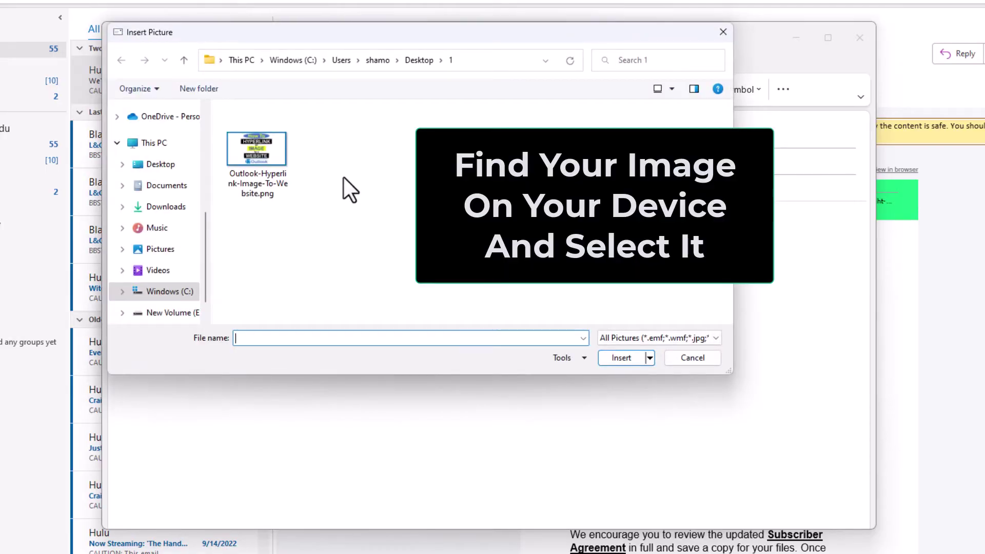
pyautogui.click(274, 165)
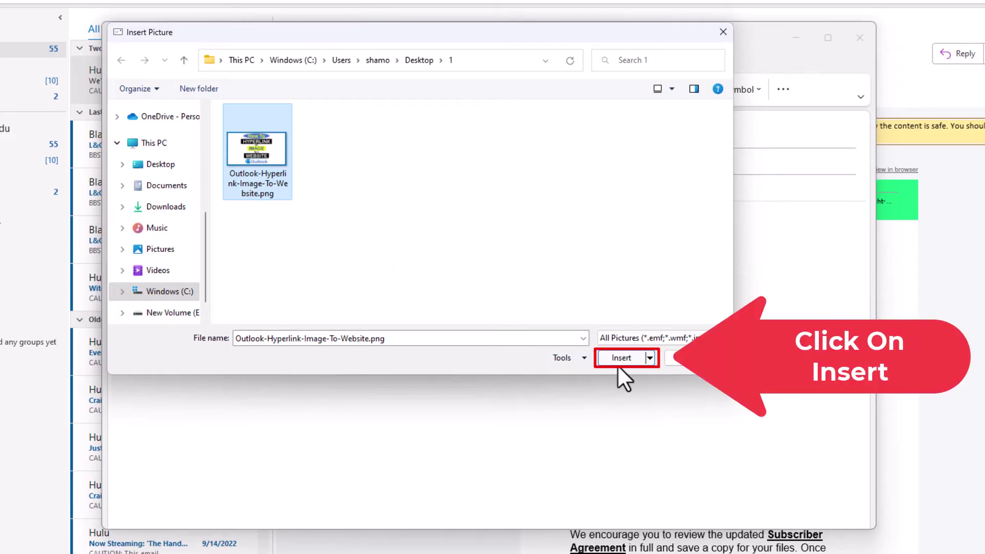
pyautogui.click(622, 362)
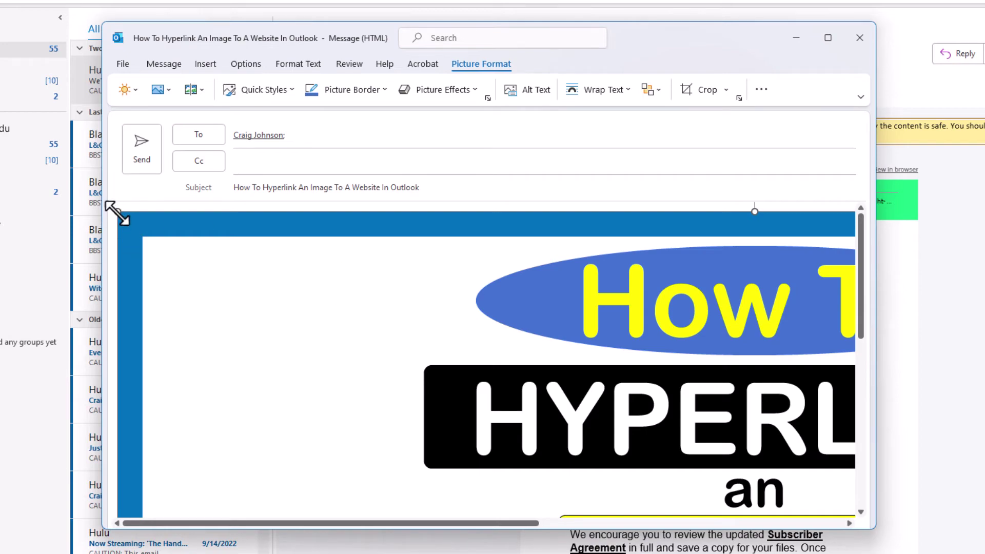
# Step: Drag the picture's corners inward until the title and Outlook logo fit, then reselect it
pyautogui.moveTo(111, 207); pyautogui.dragTo(405, 425)
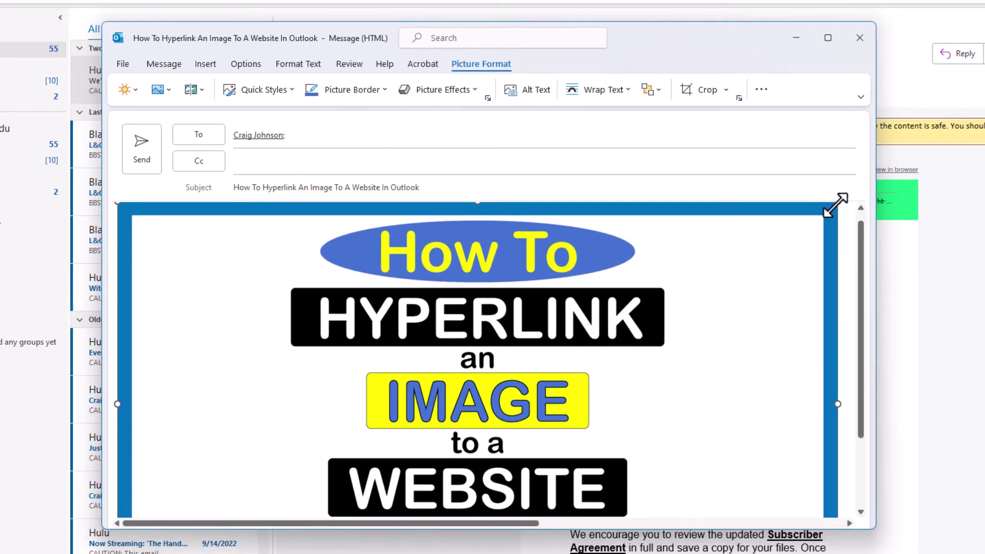
pyautogui.moveTo(838, 204); pyautogui.dragTo(565, 357)
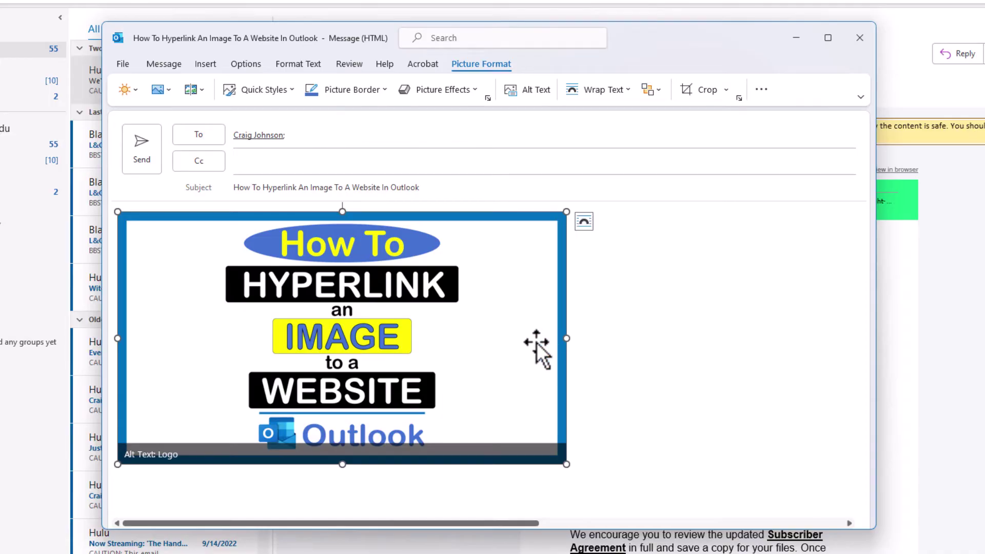
pyautogui.click(631, 345)
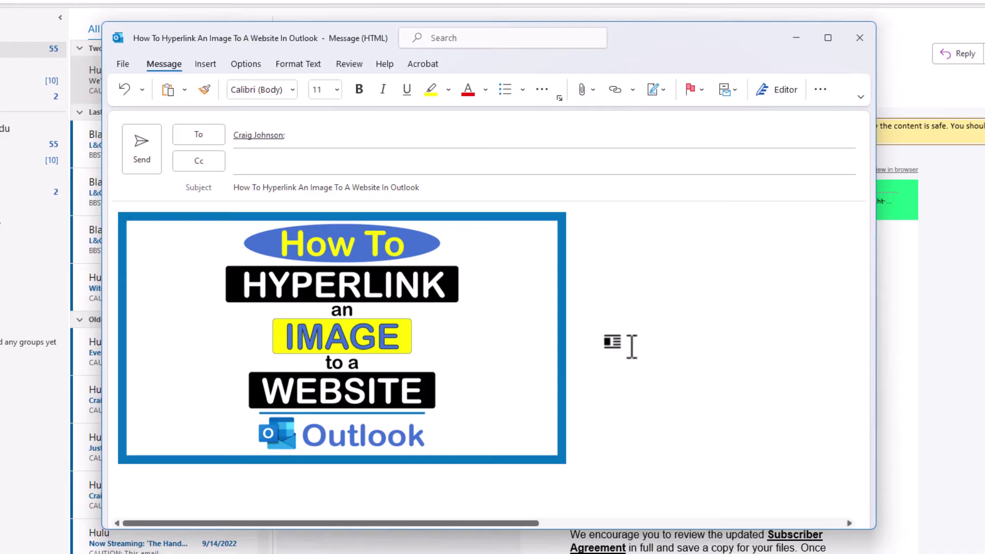
pyautogui.click(485, 318)
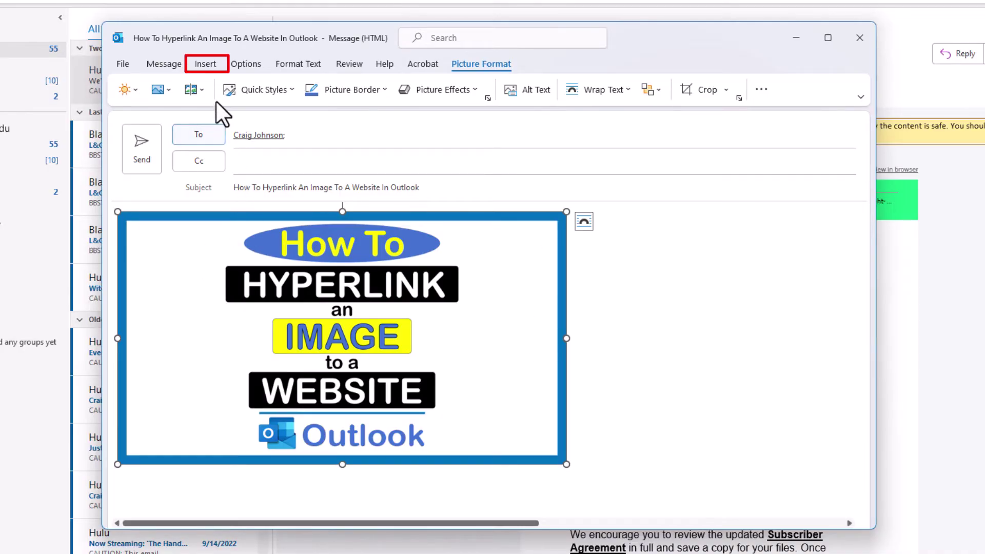
pyautogui.click(211, 67)
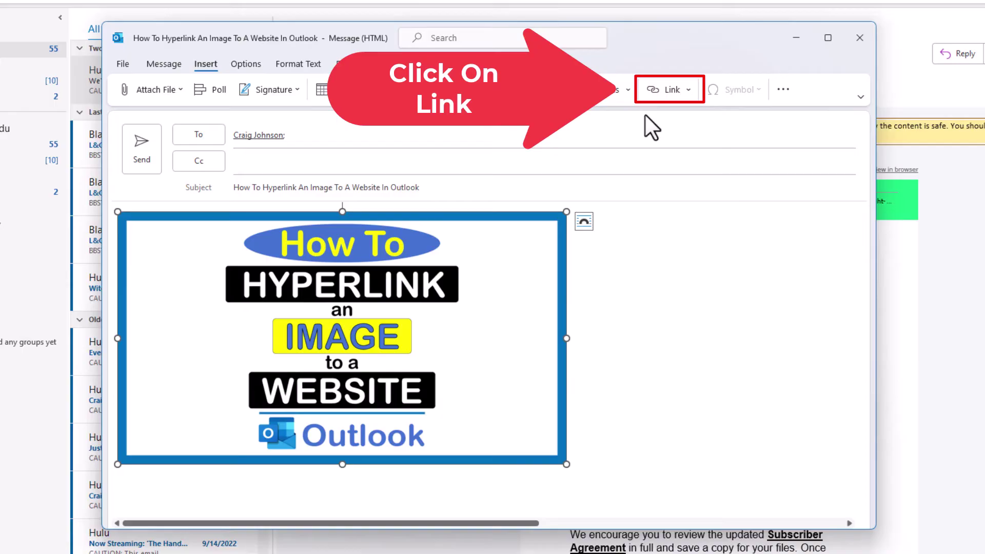
pyautogui.click(667, 94)
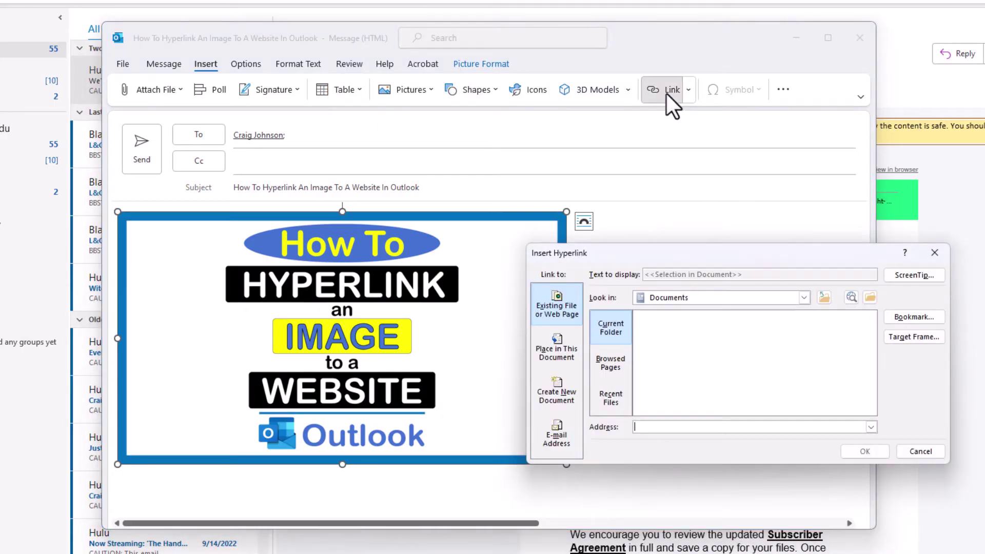
pyautogui.moveTo(684, 249); pyautogui.dragTo(417, 122)
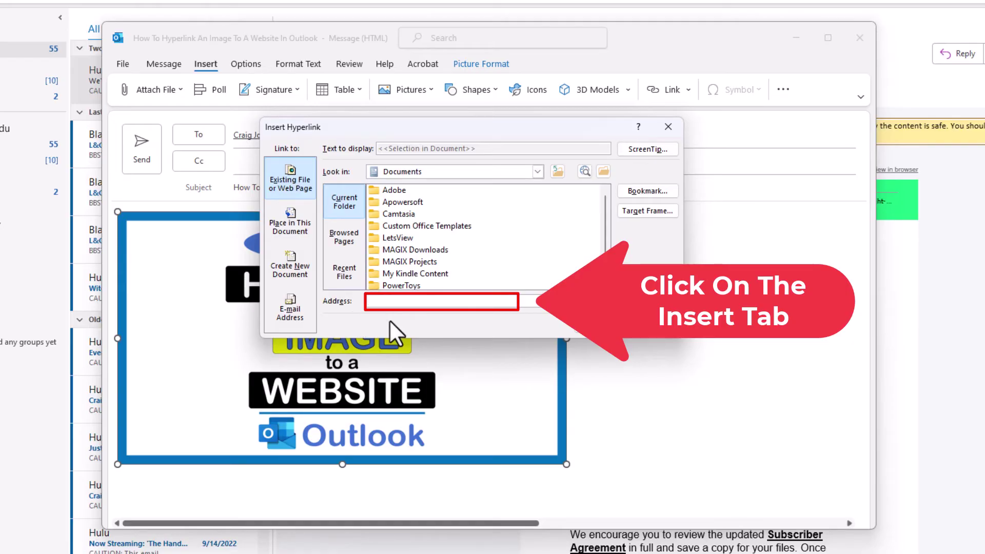
pyautogui.write('https://www.google.com/')
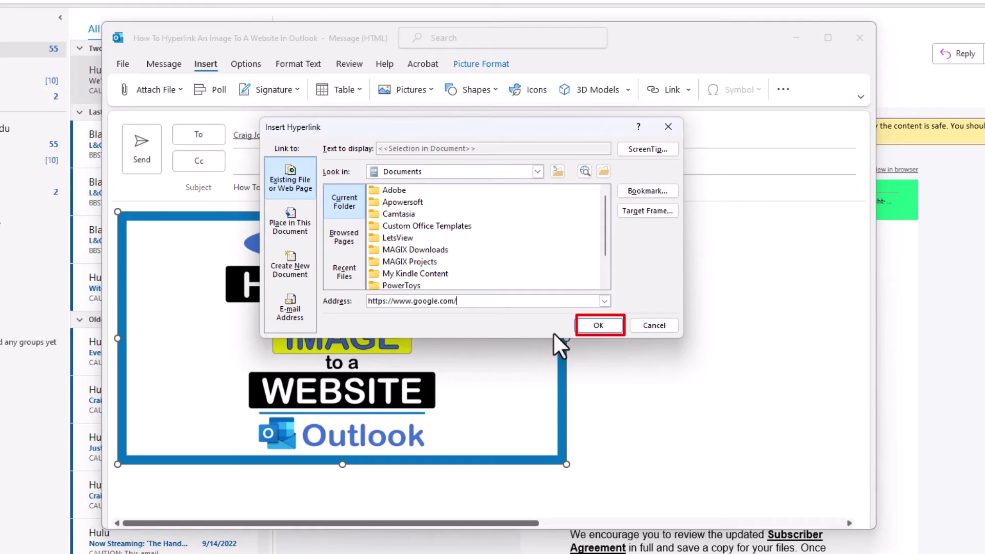
pyautogui.click(599, 326)
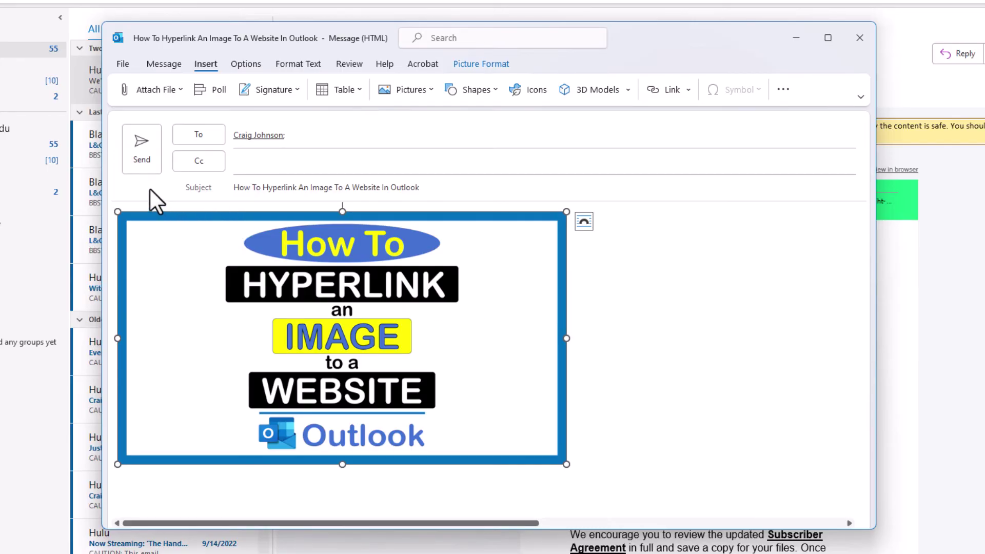
# Step: Send the message containing the linked picture
pyautogui.click(146, 160)
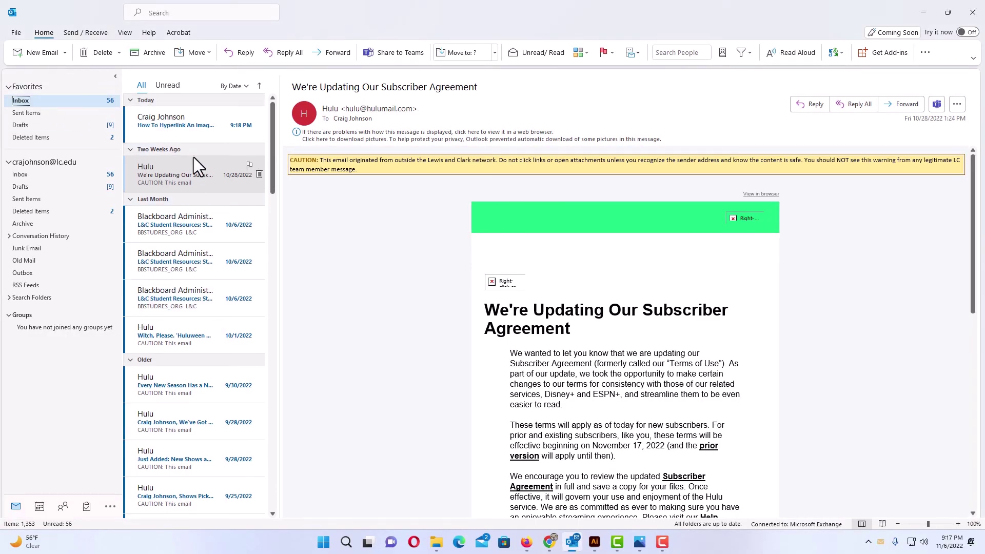
# Step: Open the received 'How To Hyperlink An Image' email from the inbox
pyautogui.click(186, 127)
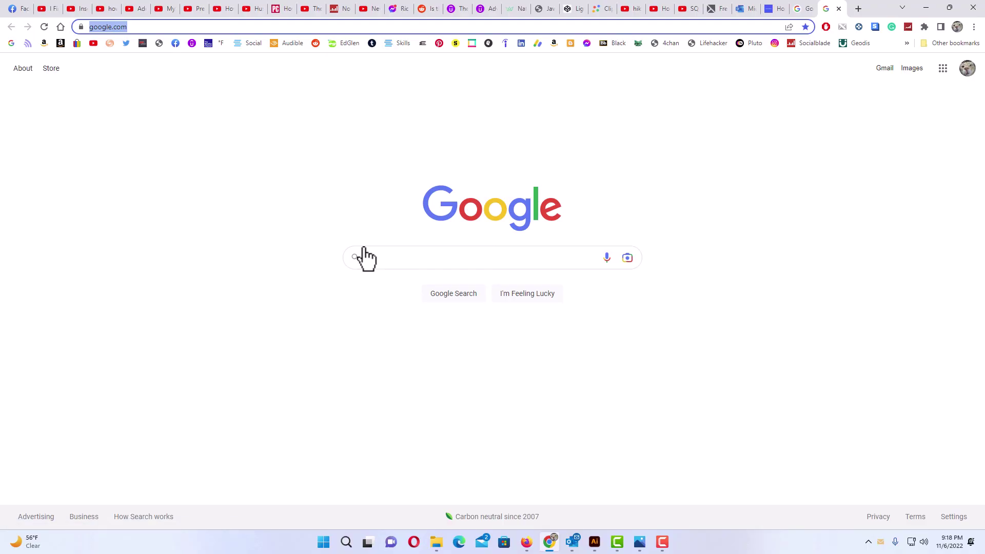
# Step: Switch back to Outlook from the Google page using the taskbar icon
pyautogui.click(573, 542)
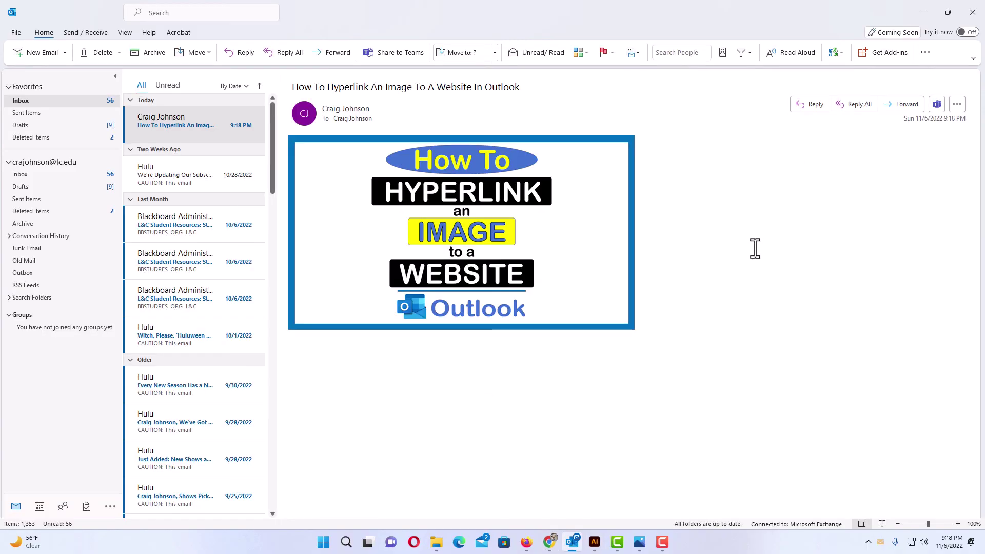